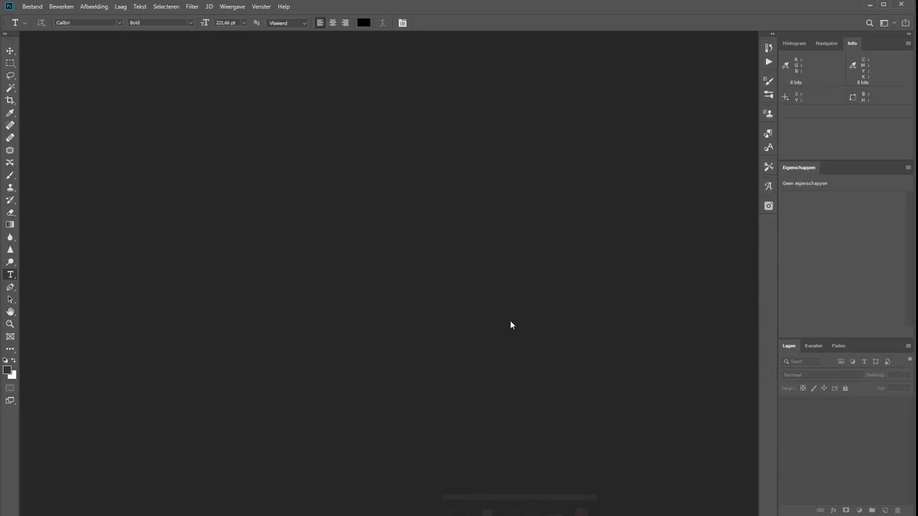
Preview the modern New Document window from Bestand > Nieuw and close it without creating a file
{"action": "left_click", "coordinate": [40, 7]}
{"action": "left_click", "coordinate": [44, 20]}
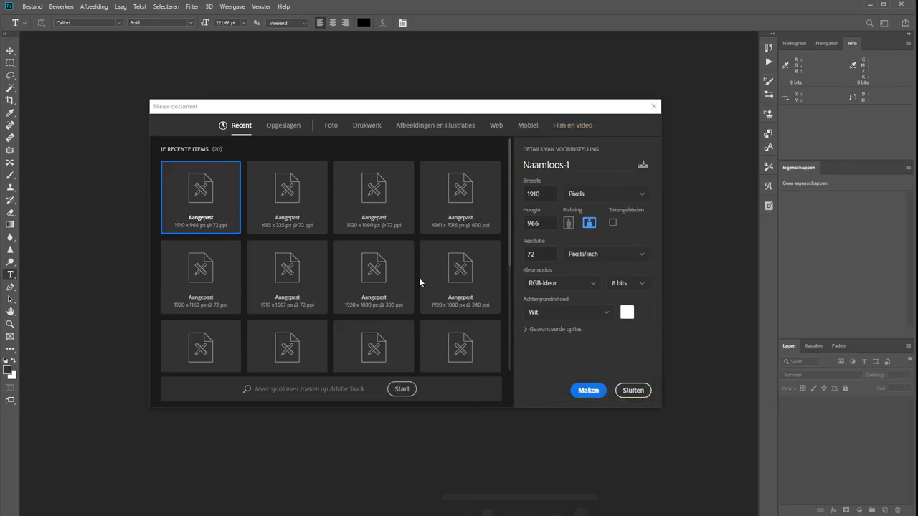
{"action": "left_click", "coordinate": [626, 390]}
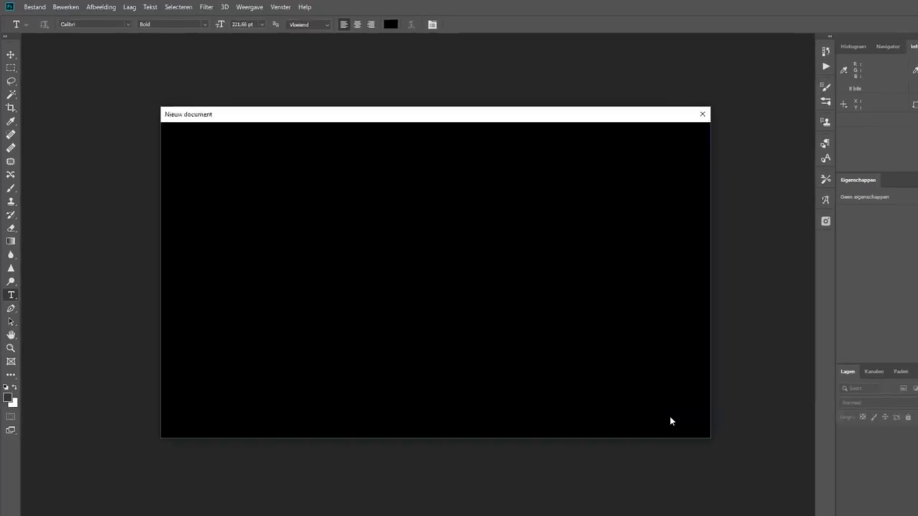
{"action": "left_click", "coordinate": [66, 7]}
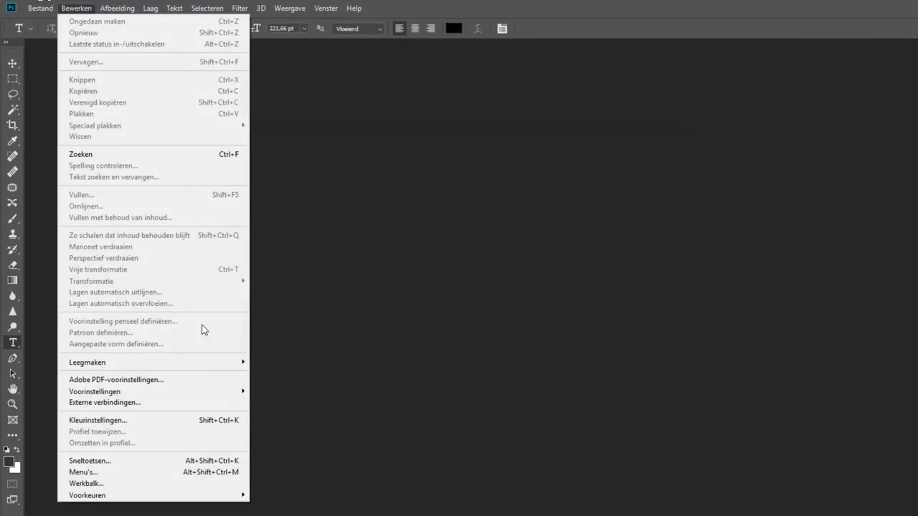
{"action": "mouse_move", "coordinate": [87, 495]}
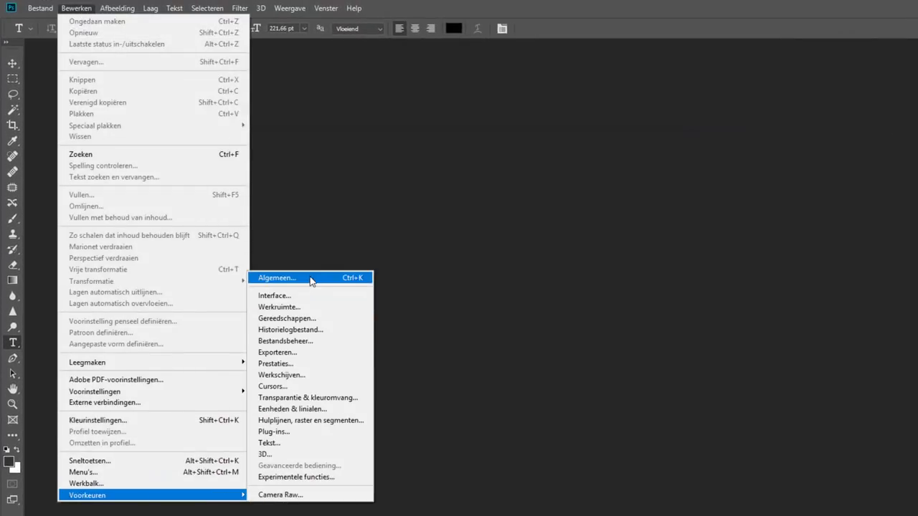
Enable 'Vorige interface voor Nieuw document gebruiken' in the General preferences
{"action": "left_click", "coordinate": [311, 278]}
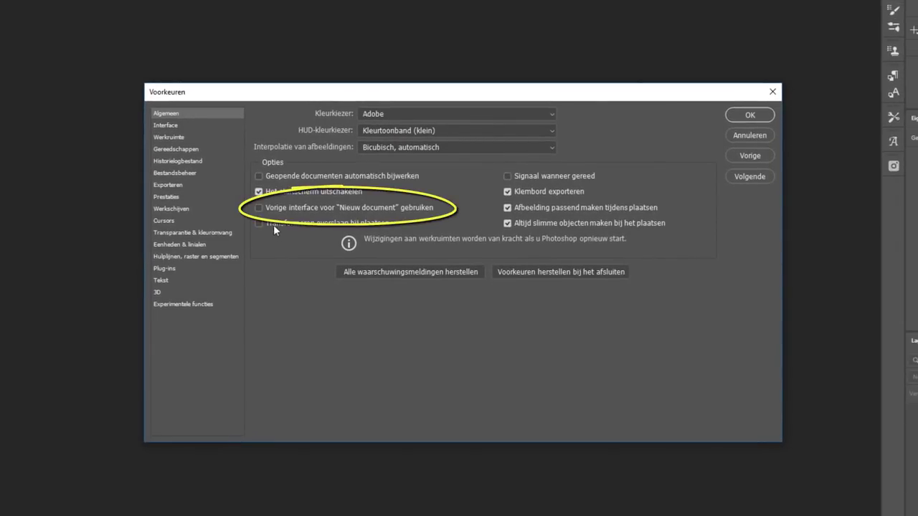
{"action": "left_click", "coordinate": [259, 207]}
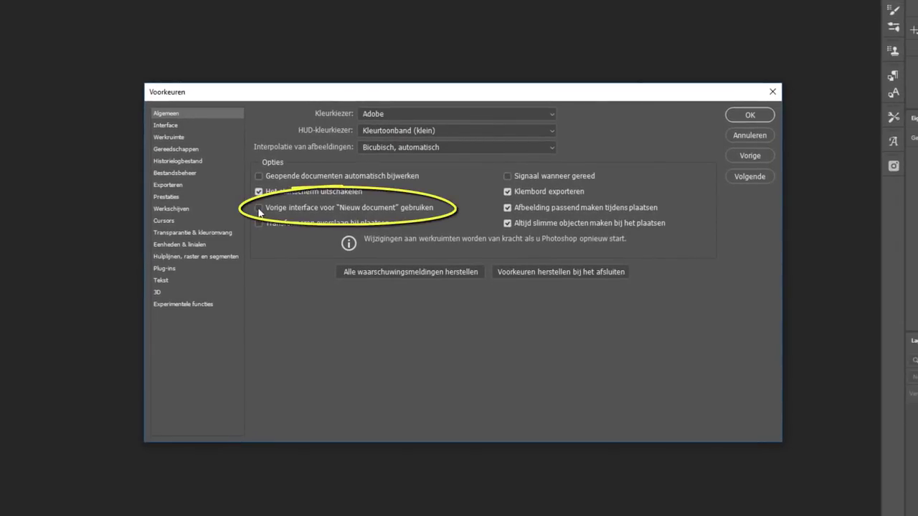
{"action": "left_click", "coordinate": [749, 114]}
Create a blank white 1910 × 966 px, 72 ppi document in the legacy Nieuw dialog
{"action": "left_click", "coordinate": [32, 7]}
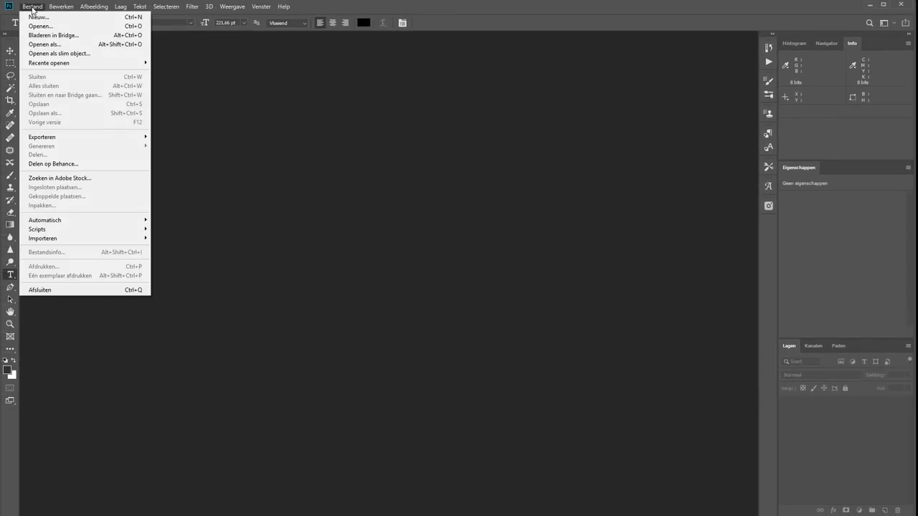
{"action": "left_click", "coordinate": [44, 18]}
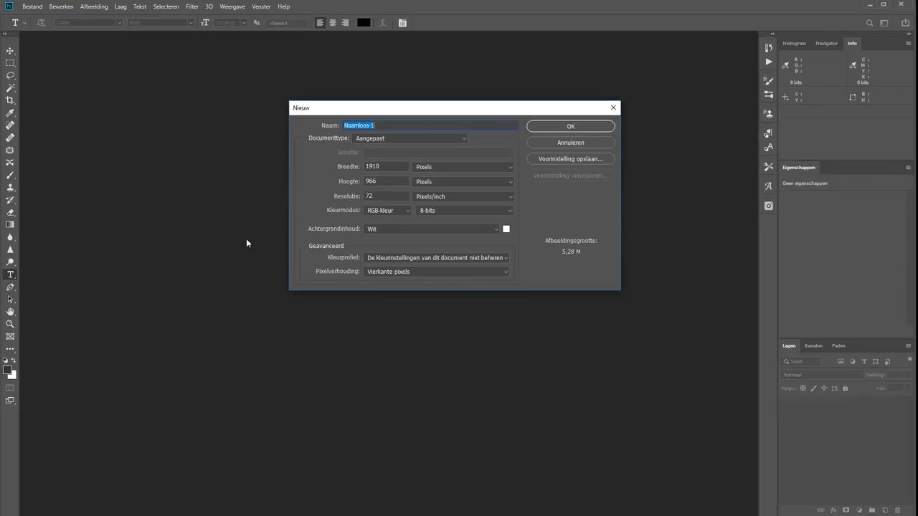
{"action": "left_click", "coordinate": [561, 126]}
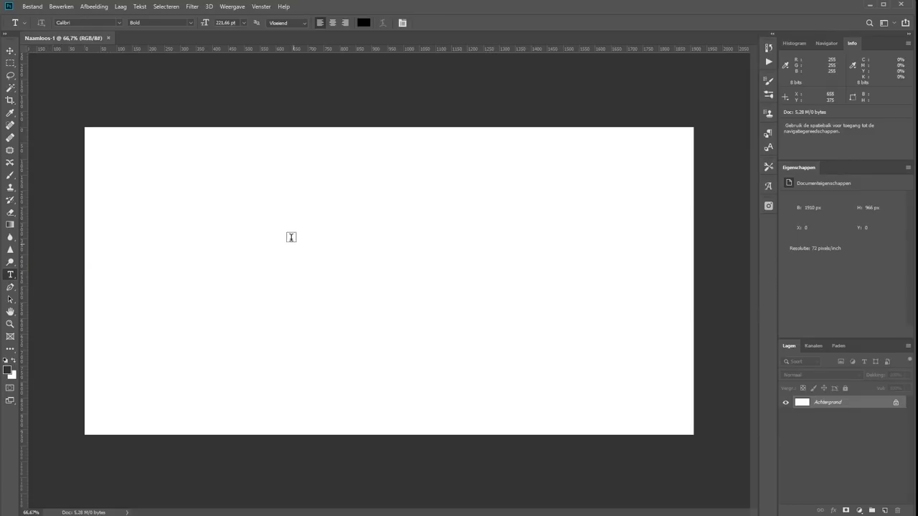
Add and commit a placeholder 'Lorem Ipsum' text layer near the top of the canvas
{"action": "left_click", "coordinate": [281, 225]}
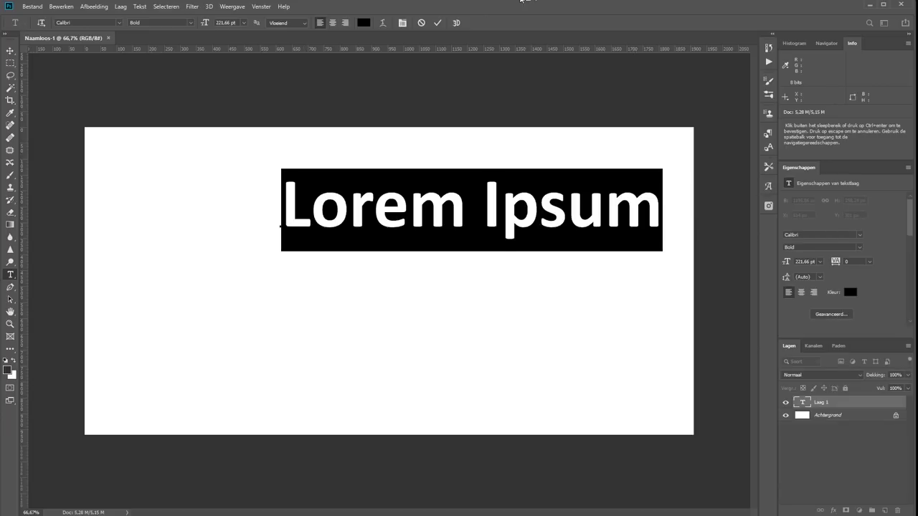
{"action": "left_click", "coordinate": [437, 24]}
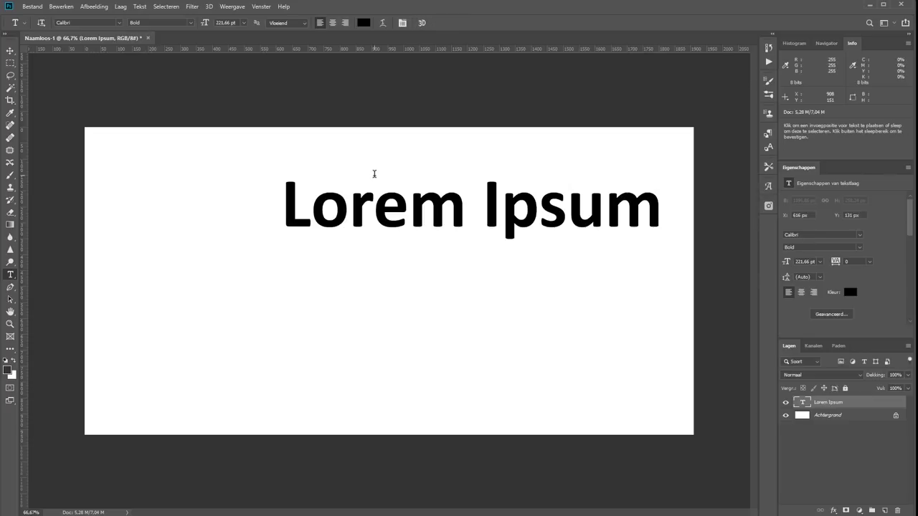
Turn off placeholder text filling in Text preferences, then start an empty text layer below Lorem Ipsum
{"action": "left_click", "coordinate": [71, 8]}
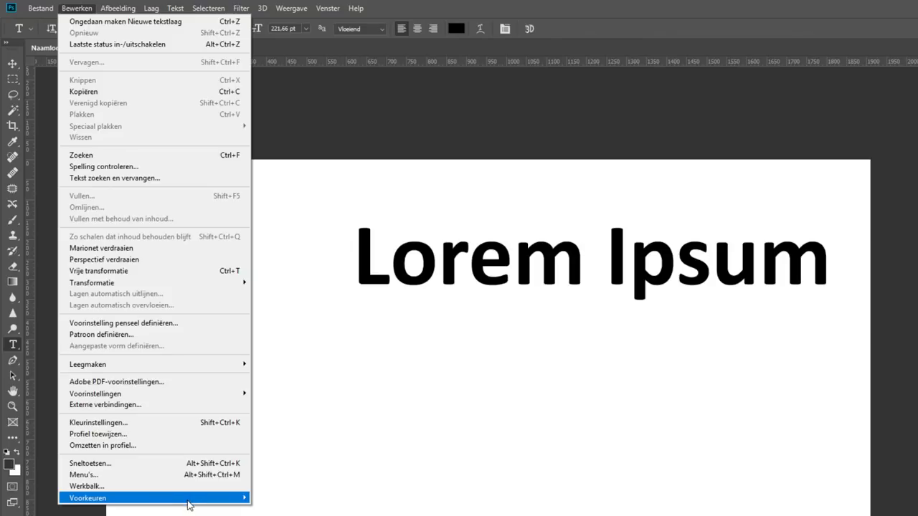
{"action": "mouse_move", "coordinate": [155, 497]}
{"action": "left_click", "coordinate": [302, 444]}
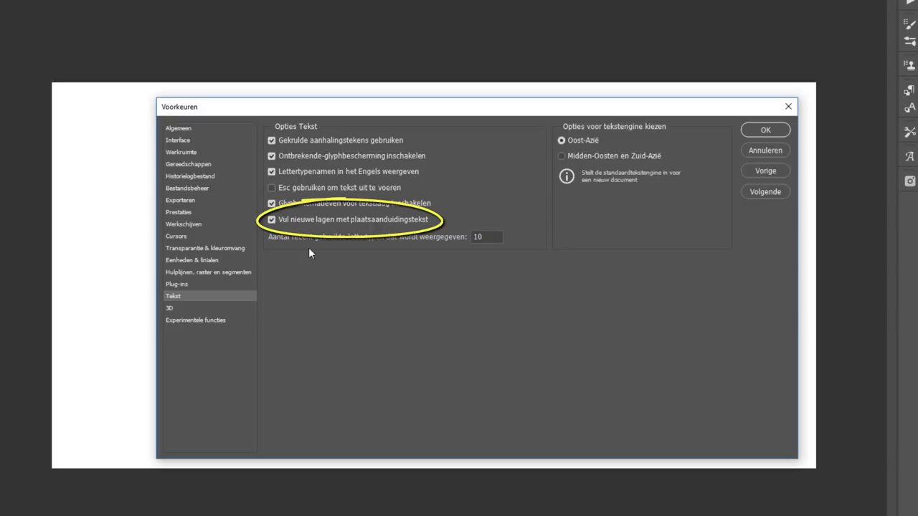
{"action": "left_click", "coordinate": [271, 220]}
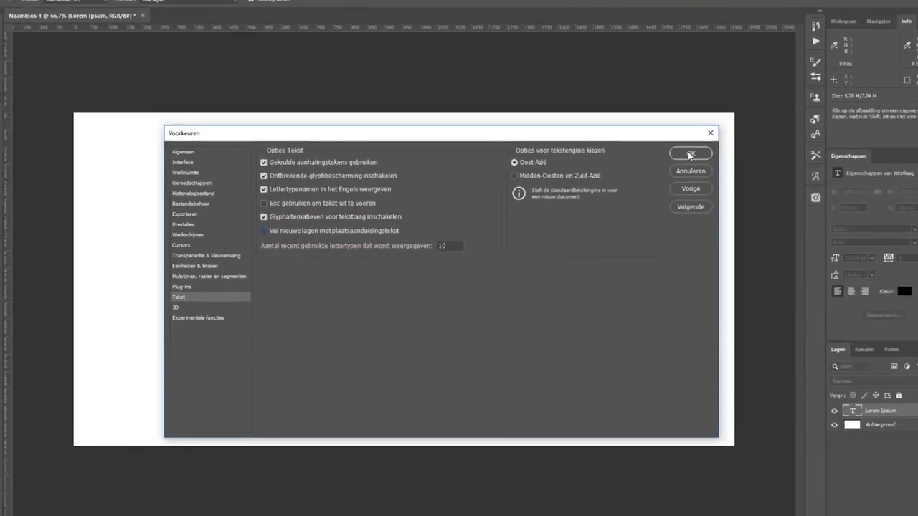
{"action": "left_click", "coordinate": [648, 162]}
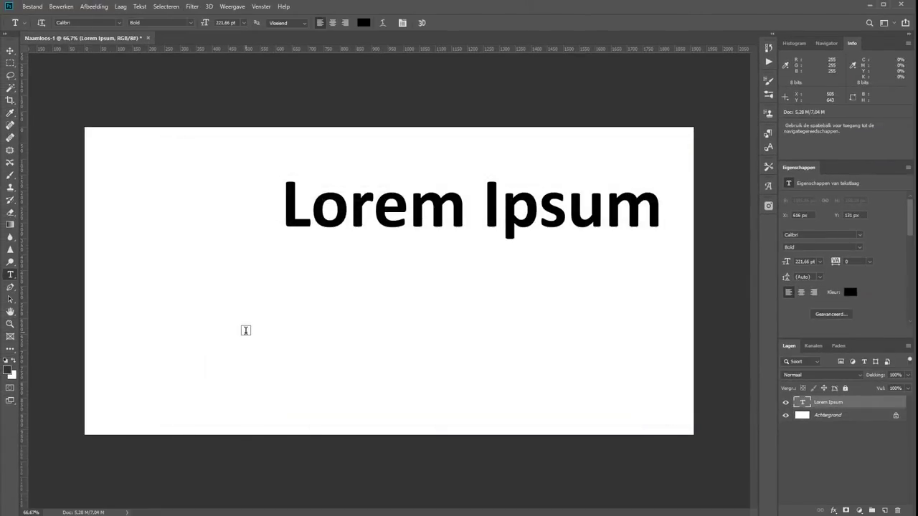
{"action": "left_click", "coordinate": [246, 331]}
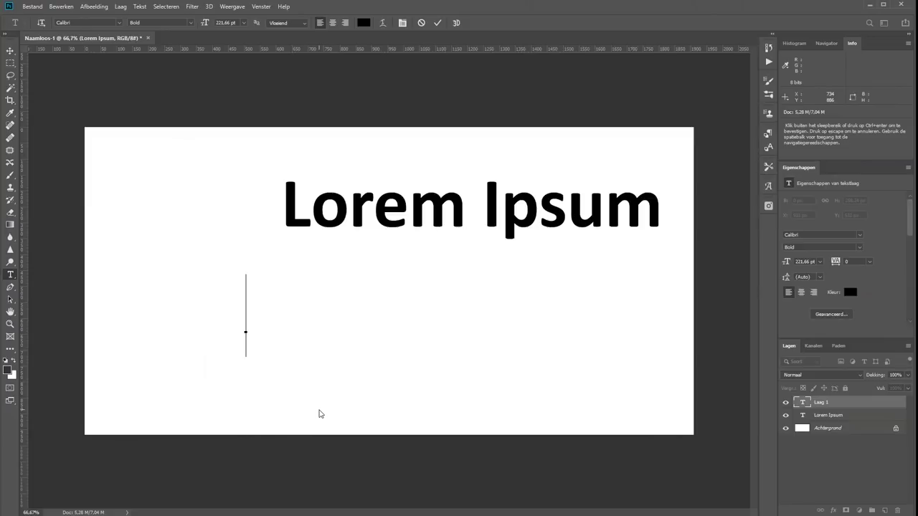
Commit the text 'Zelf tekst neerzetten', then undo and redo both text layers
{"action": "type", "text": "Zelf tekst n eerzetten"}
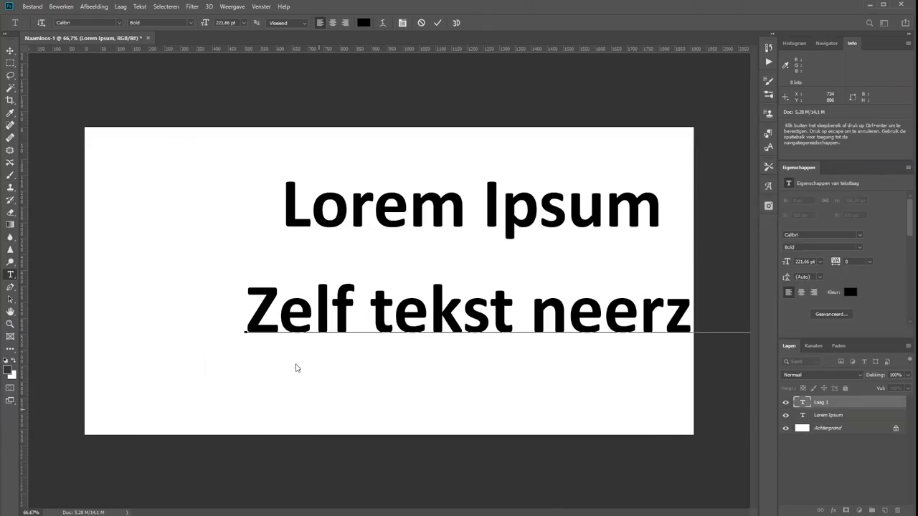
{"action": "left_click", "coordinate": [437, 22]}
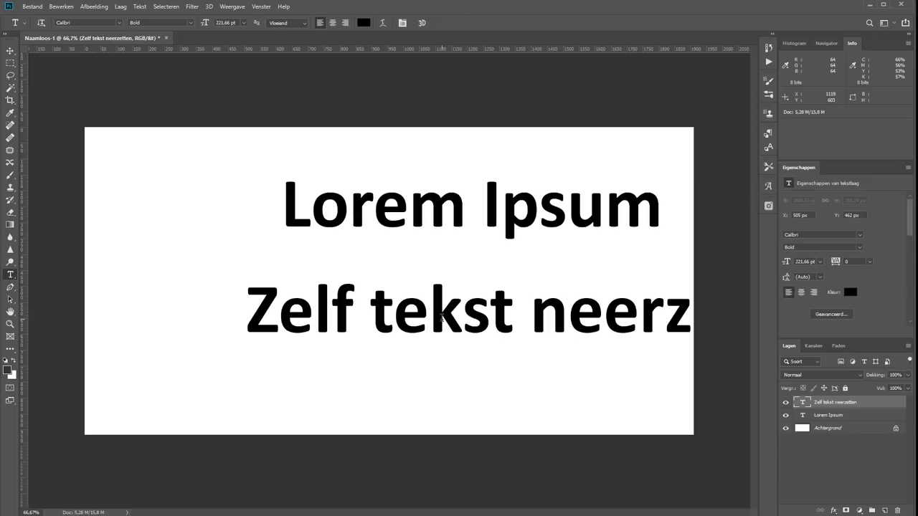
{"action": "key", "text": "ctrl+z"}
{"action": "key", "text": "ctrl+z"}
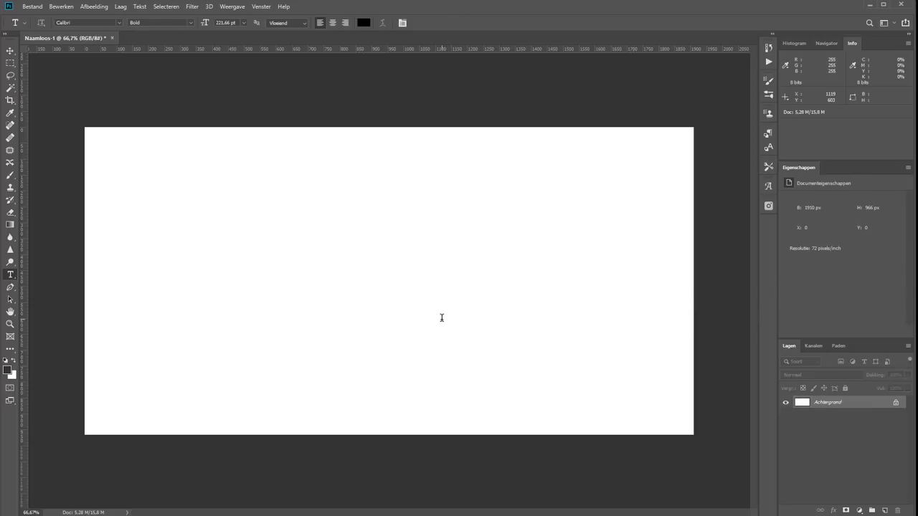
{"action": "key", "text": "ctrl+shift+z"}
{"action": "key", "text": "ctrl+shift+z"}
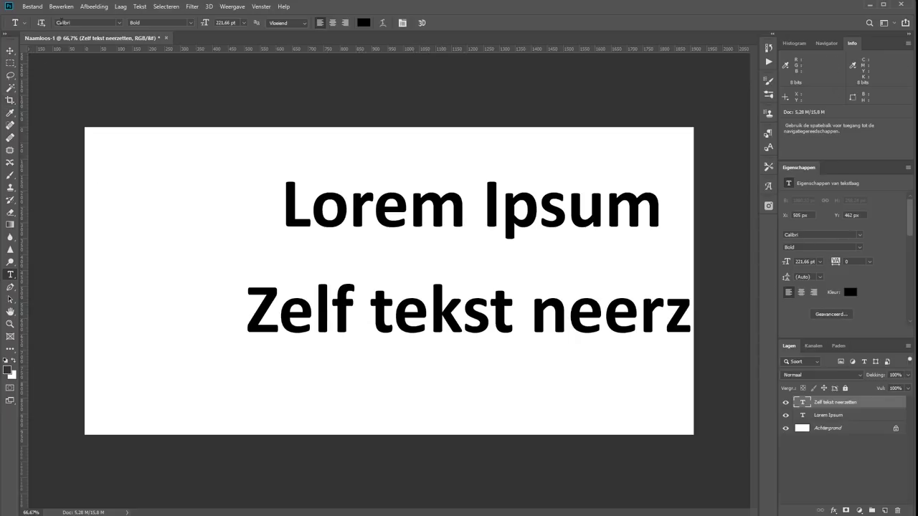
Enable 'Verouderde sneltoetsen voor Ongedaan maken gebruiken' in Sneltoetsen and close the Naamloos-1 document
{"action": "left_click", "coordinate": [64, 7]}
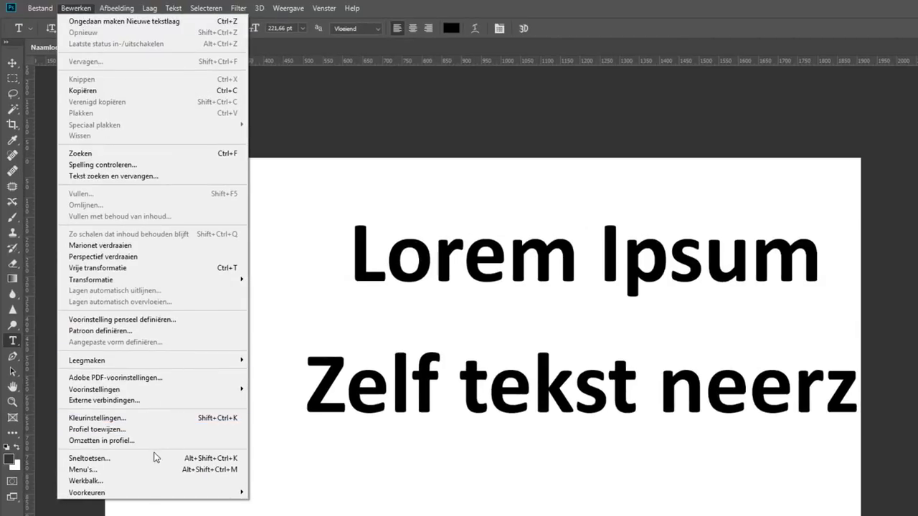
{"action": "left_click", "coordinate": [156, 460]}
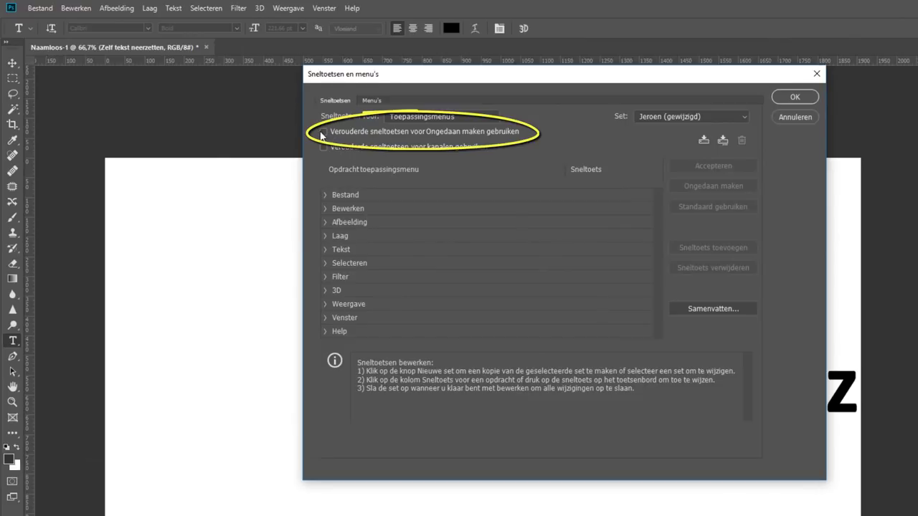
{"action": "left_click", "coordinate": [324, 132]}
{"action": "left_click", "coordinate": [555, 244]}
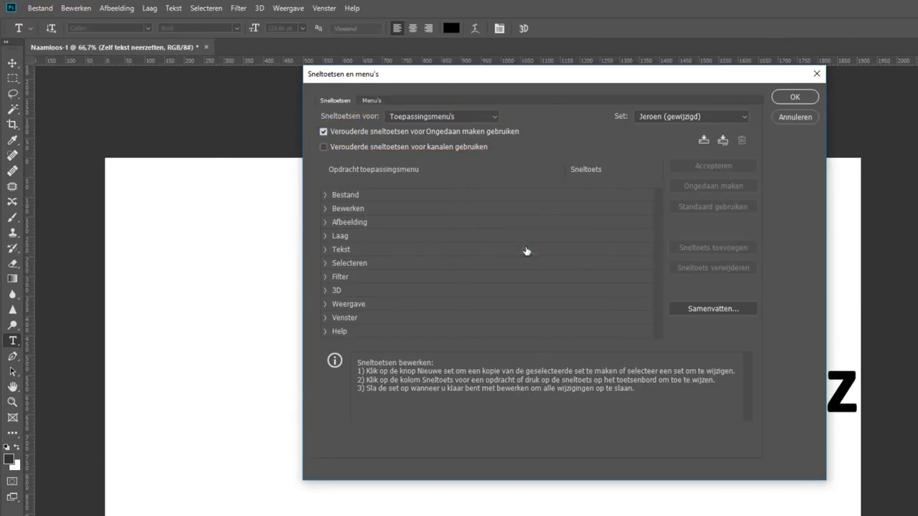
{"action": "left_click", "coordinate": [796, 97]}
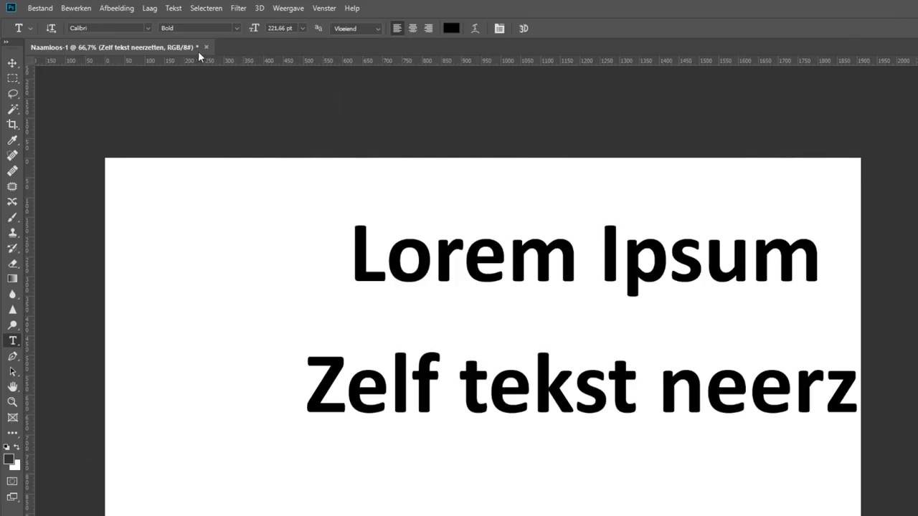
{"action": "left_click", "coordinate": [206, 46]}
Discard the document, restart Photoshop, and create a new blank Naamloos-1 document
{"action": "key", "text": "n"}
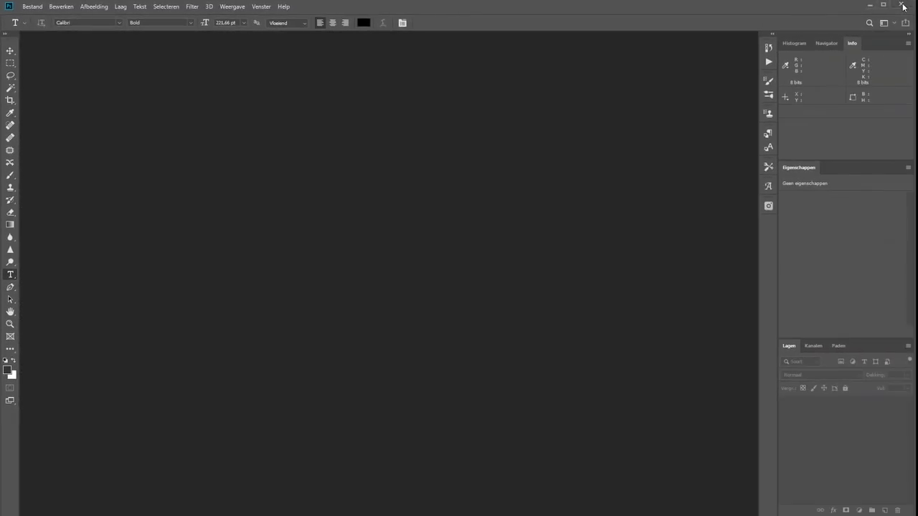
{"action": "left_click", "coordinate": [903, 5]}
{"action": "double_click", "coordinate": [722, 208]}
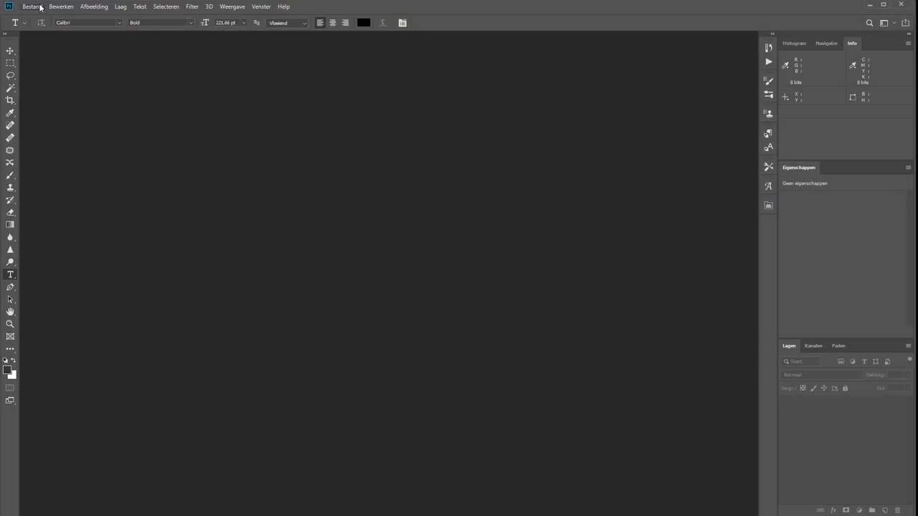
{"action": "left_click", "coordinate": [32, 6]}
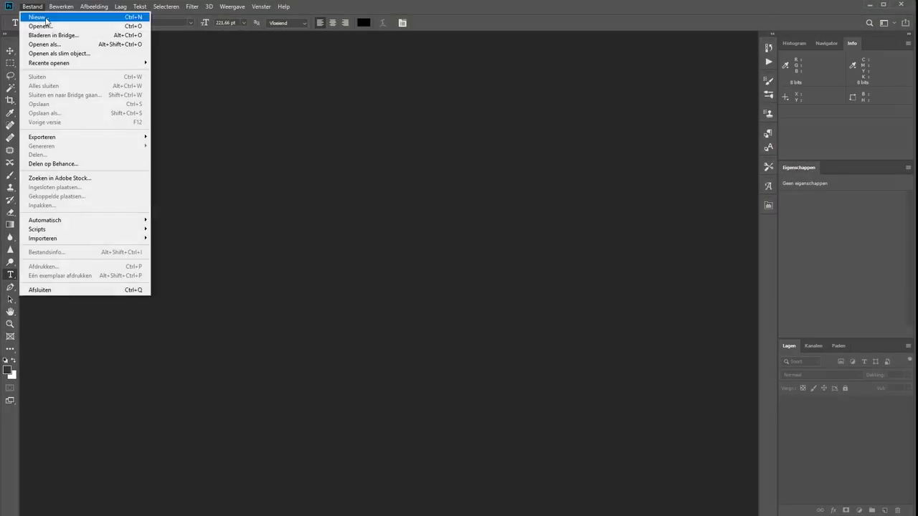
{"action": "key", "text": "Return"}
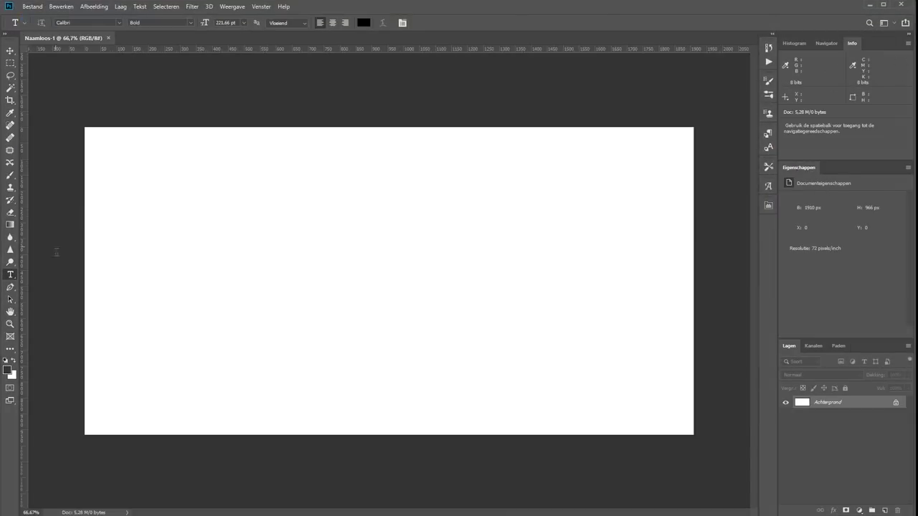
Add text layers 'Stukje tekst' and 'Ander stukje tekst', moving the second below-left of the first
{"action": "left_click", "coordinate": [140, 201]}
{"action": "type", "text": "Stukje teks"}
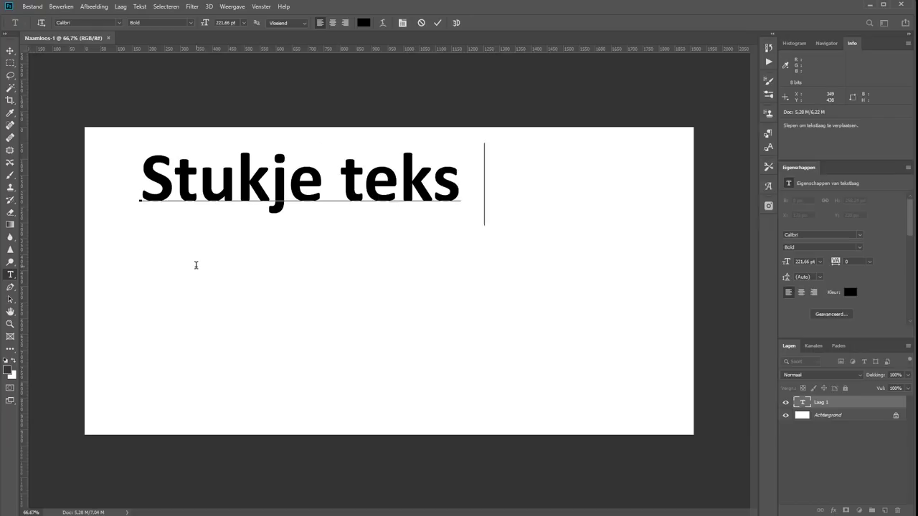
{"action": "type", "text": "t"}
{"action": "left_click", "coordinate": [437, 23]}
{"action": "left_click", "coordinate": [307, 326]}
{"action": "type", "text": "And"}
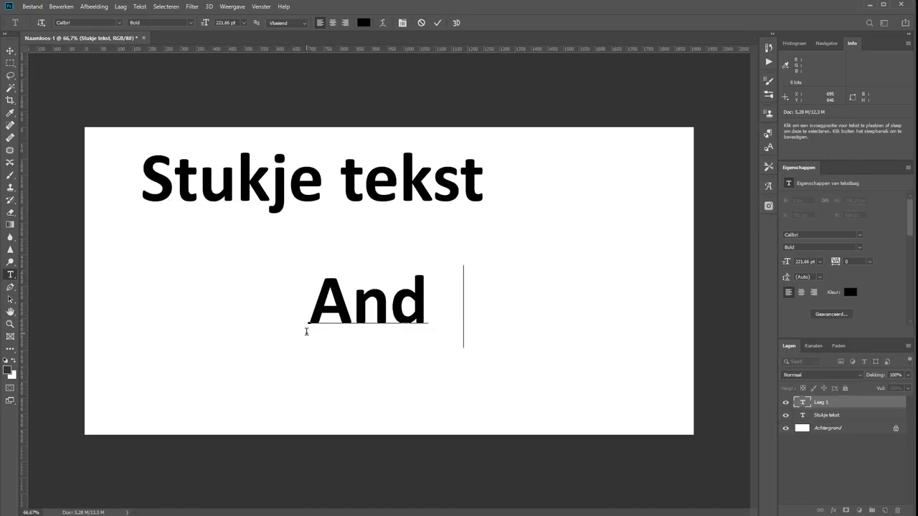
{"action": "type", "text": "er stukje"}
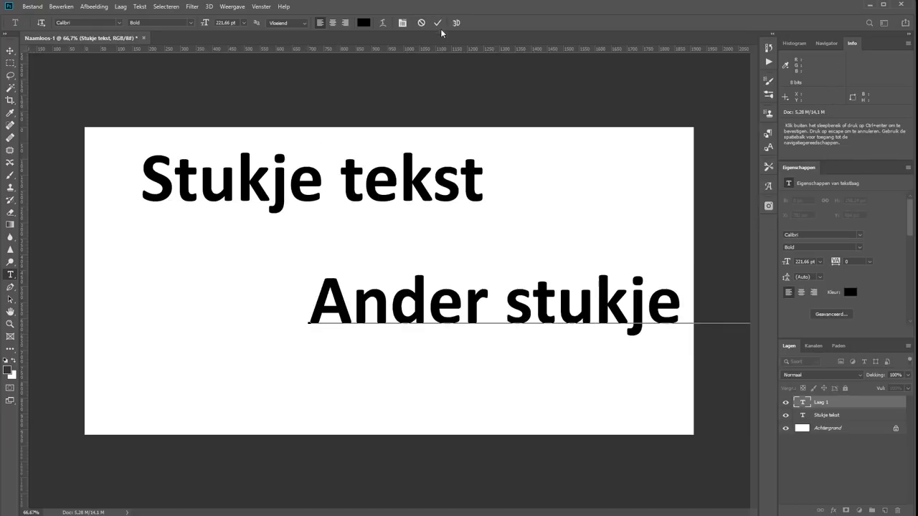
{"action": "left_click", "coordinate": [437, 23]}
{"action": "key", "text": "v"}
{"action": "left_click_drag", "start_coordinate": [477, 303], "coordinate": [291, 313]}
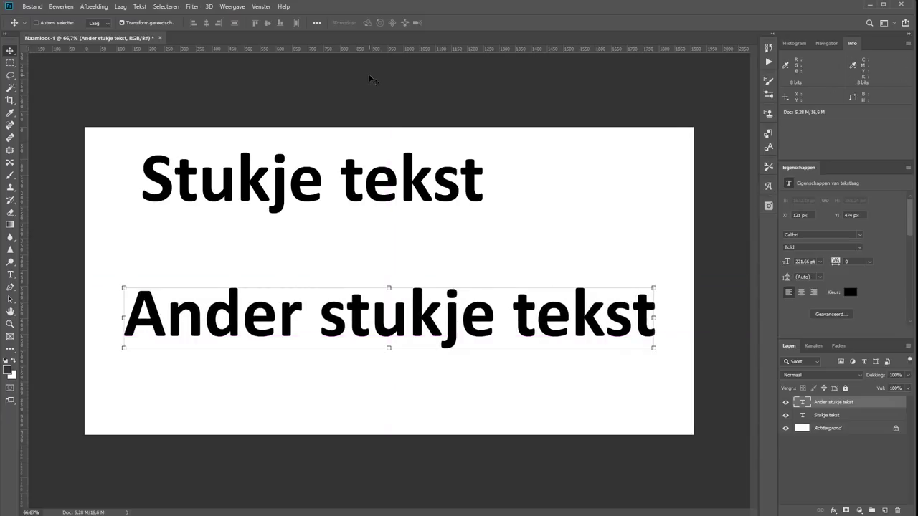
{"action": "key", "text": "ctrl"}
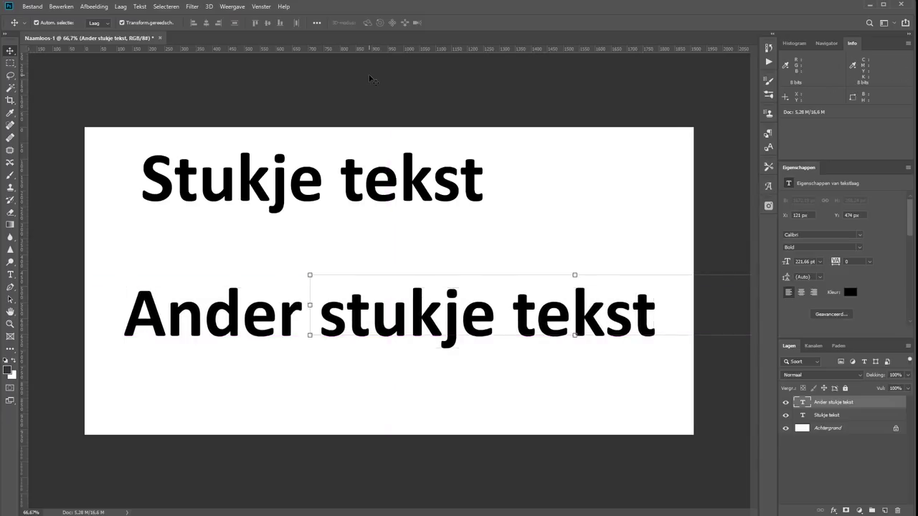
{"action": "key", "text": "ctrl+z"}
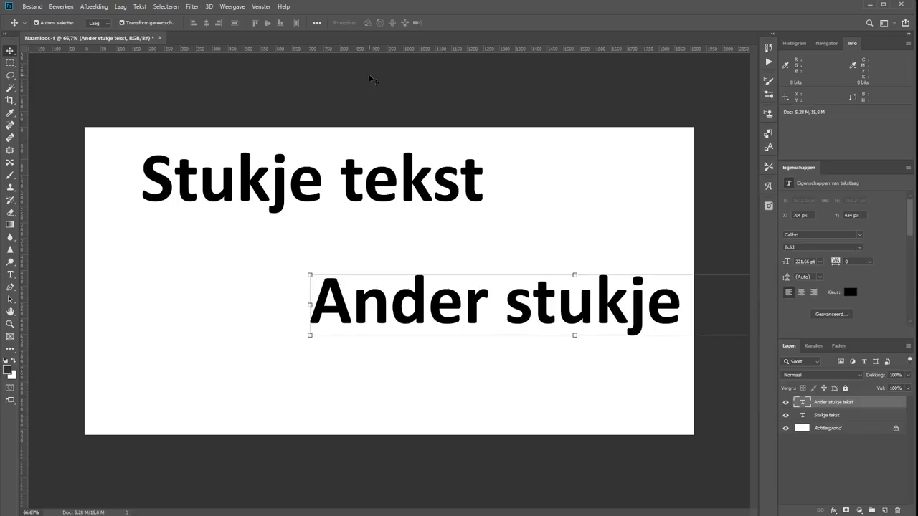
{"action": "key", "text": "ctrl+shift+z"}
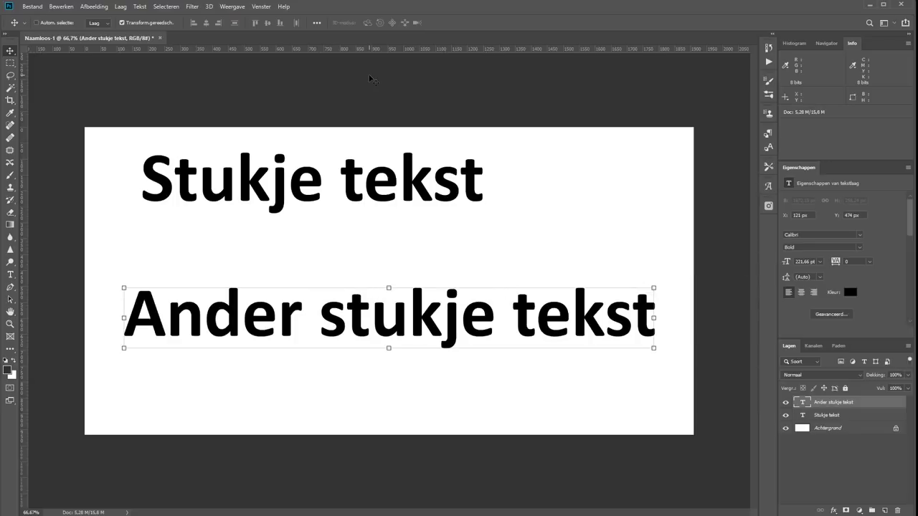